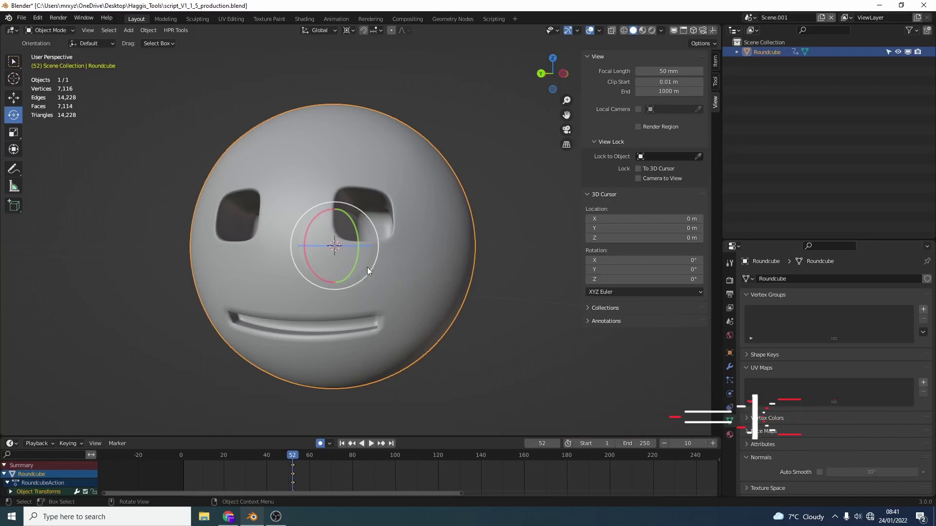
# Scale the Roundcube smiley down to a smaller size
pyautogui.hotkey('ctrl', 'z')
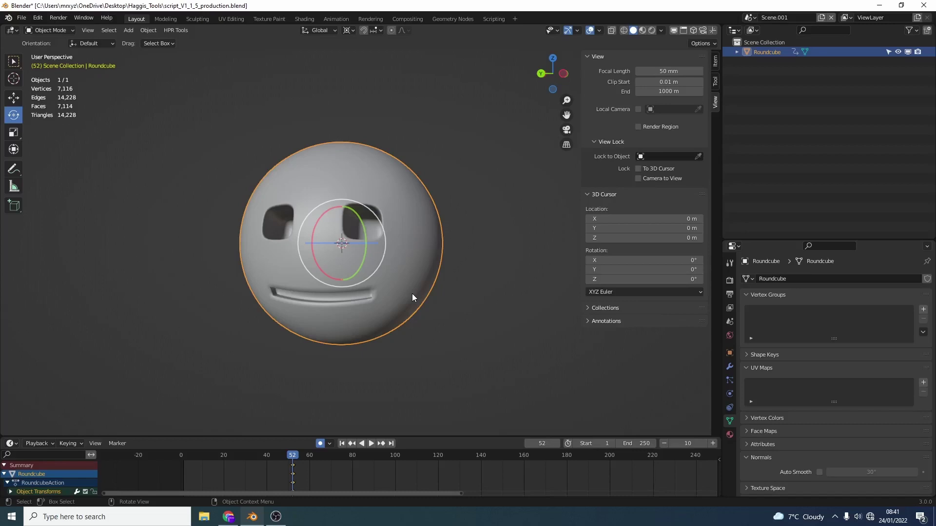
# Add a Hair particle system to the Roundcube with a 1 m Hair Length
pyautogui.click(729, 381)
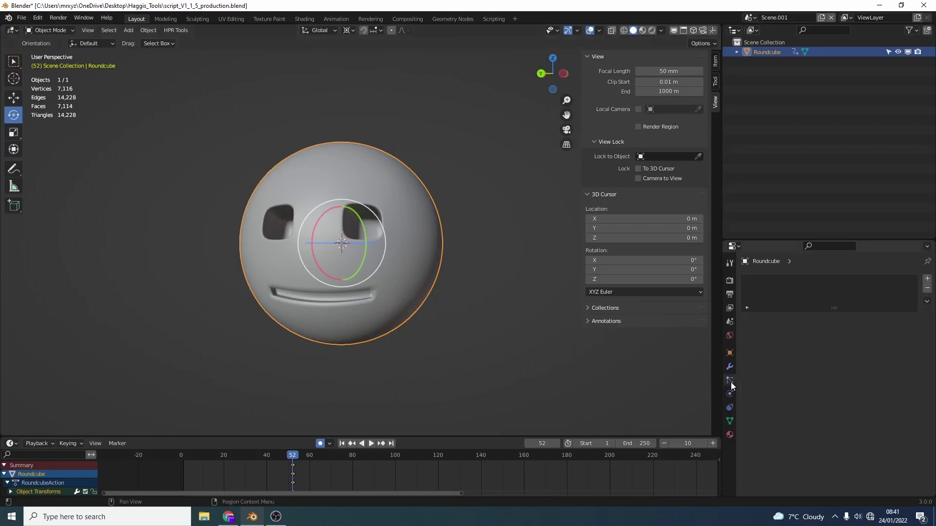
pyautogui.click(926, 281)
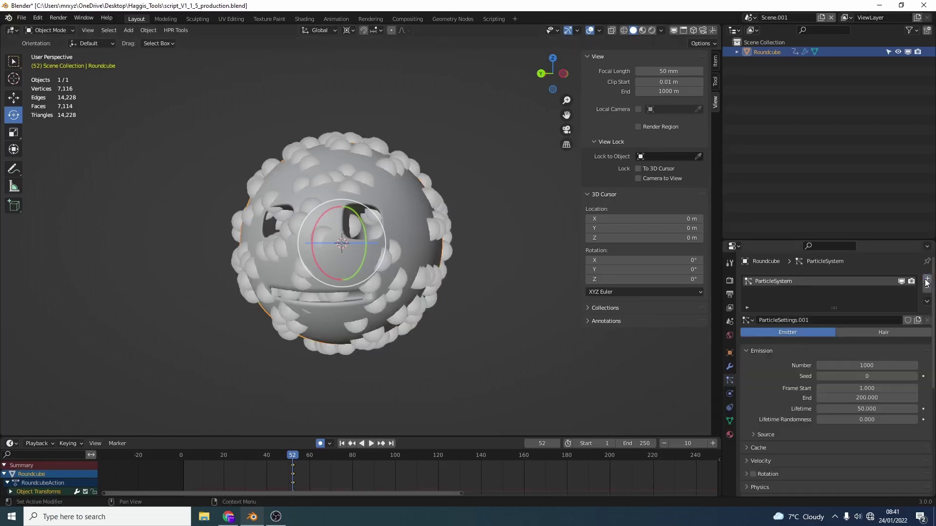
pyautogui.click(883, 333)
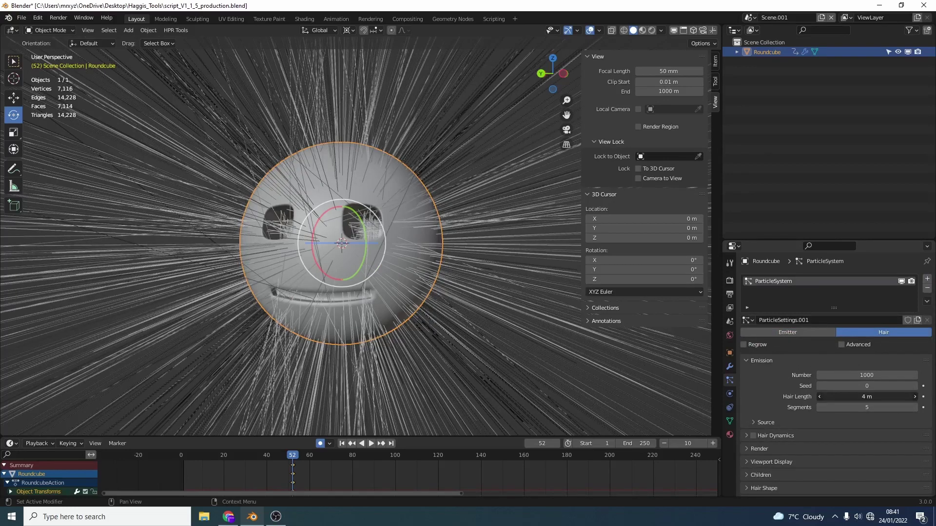
pyautogui.click(864, 396)
pyautogui.write('1')
pyautogui.press('Return')
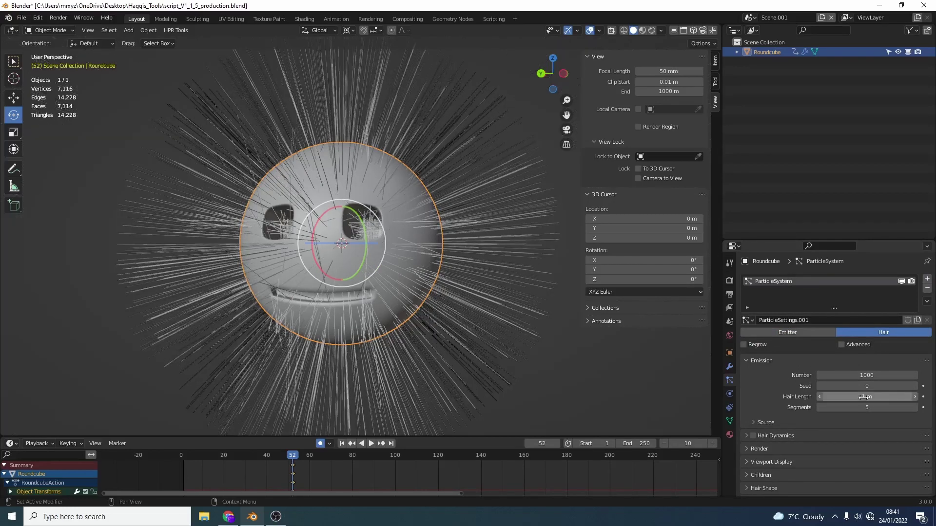
pyautogui.scroll(-2, 462, 312)
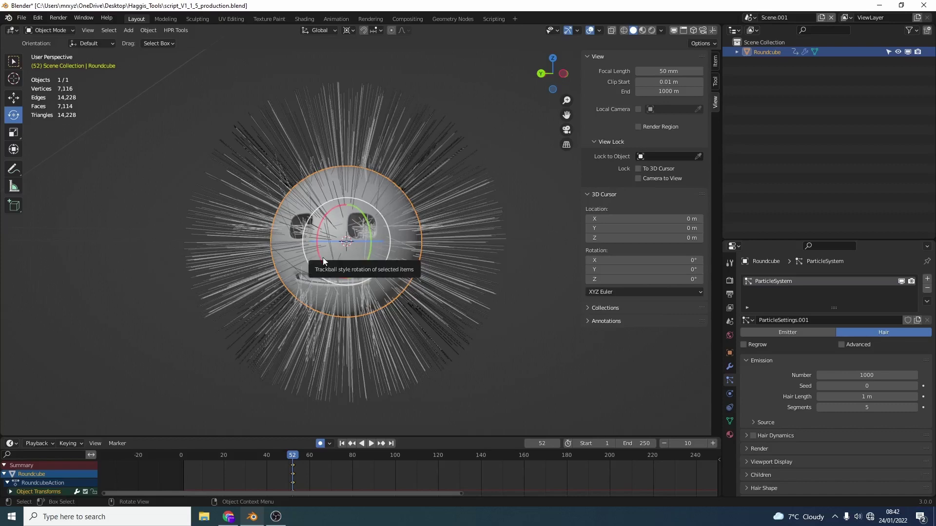
# In Weight Paint mode, paint the top of the head and name the new vertex group 'fur'
pyautogui.click(49, 28)
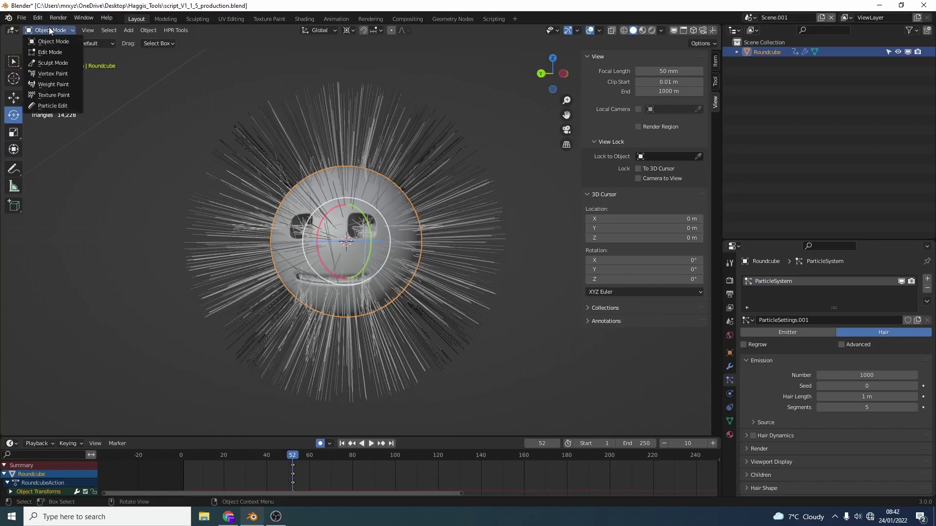
pyautogui.click(54, 84)
pyautogui.moveTo(401, 222); pyautogui.dragTo(411, 253, button='middle')
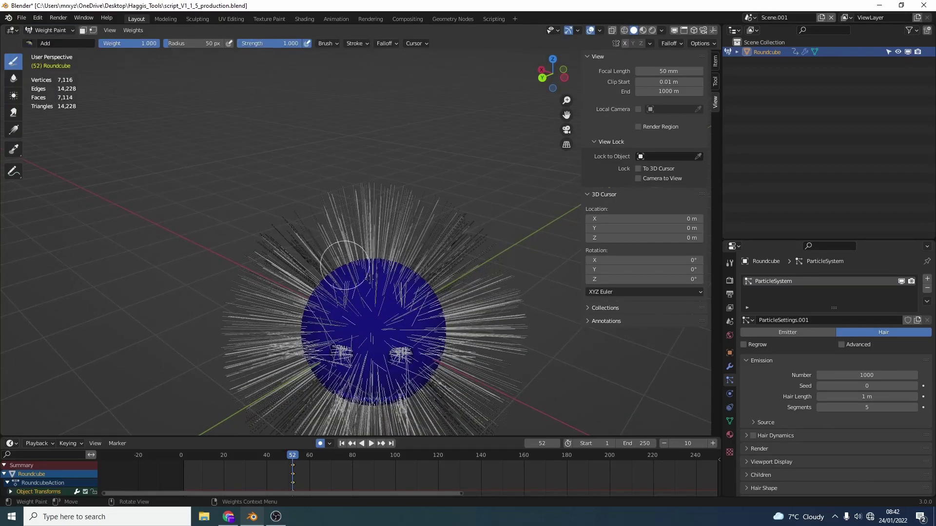
pyautogui.click(730, 420)
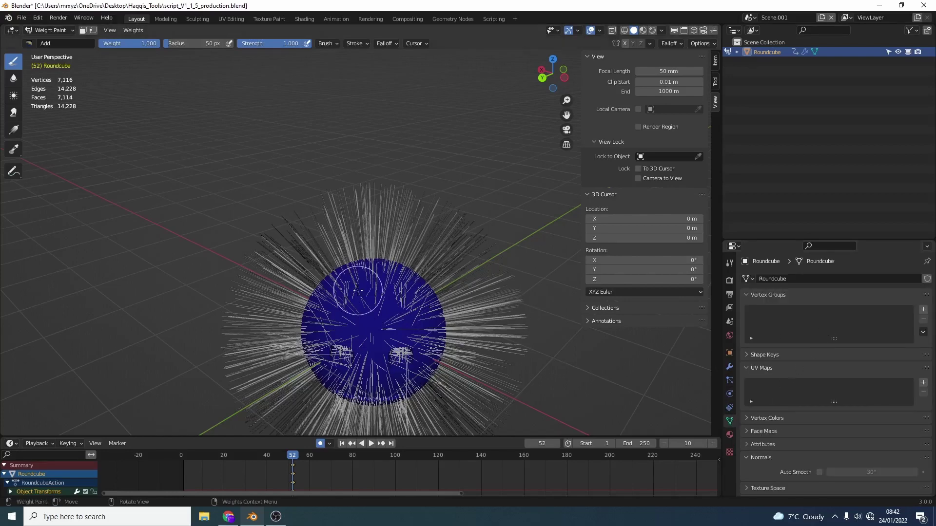
pyautogui.moveTo(358, 291)
pyautogui.mouseDown()
pyautogui.moveTo(399, 276)
pyautogui.moveTo(348, 292)
pyautogui.moveTo(405, 273)
pyautogui.moveTo(365, 268)
pyautogui.moveTo(562, 304)
pyautogui.mouseUp()
pyautogui.doubleClick(778, 310)
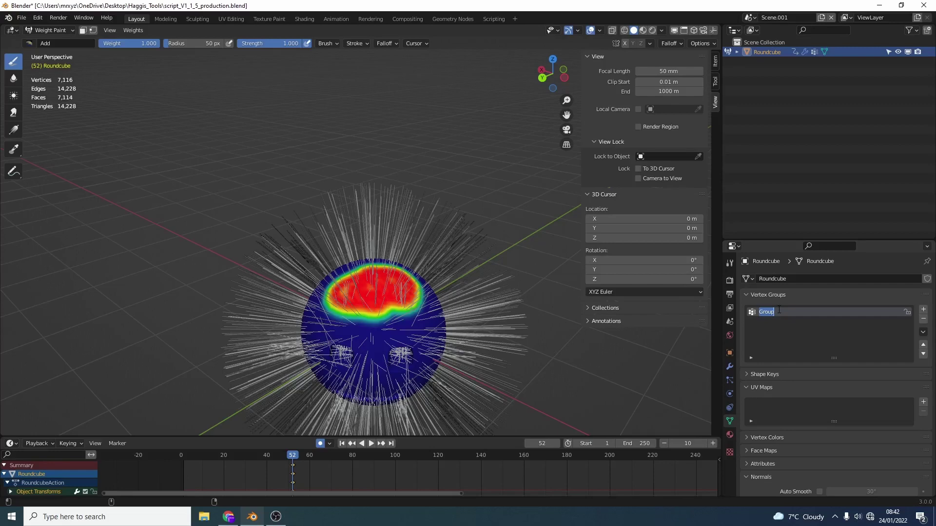
pyautogui.write('fur')
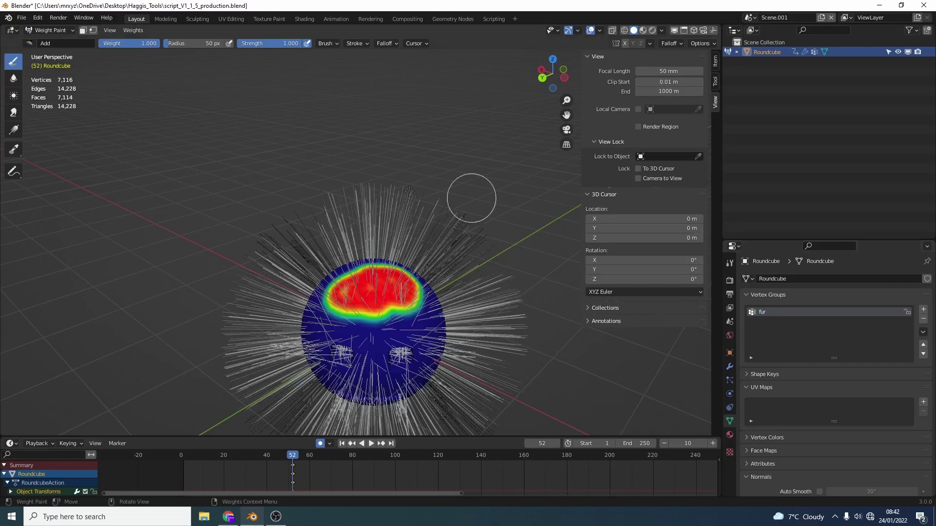
# Back in Object Mode, set the hair particles' Density vertex group to 'fur'
pyautogui.click(48, 30)
pyautogui.click(50, 42)
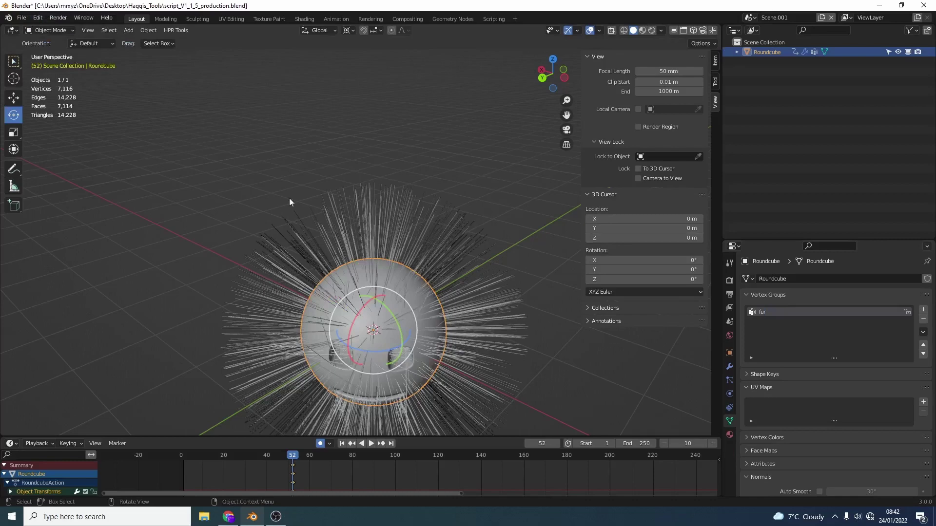
pyautogui.click(730, 380)
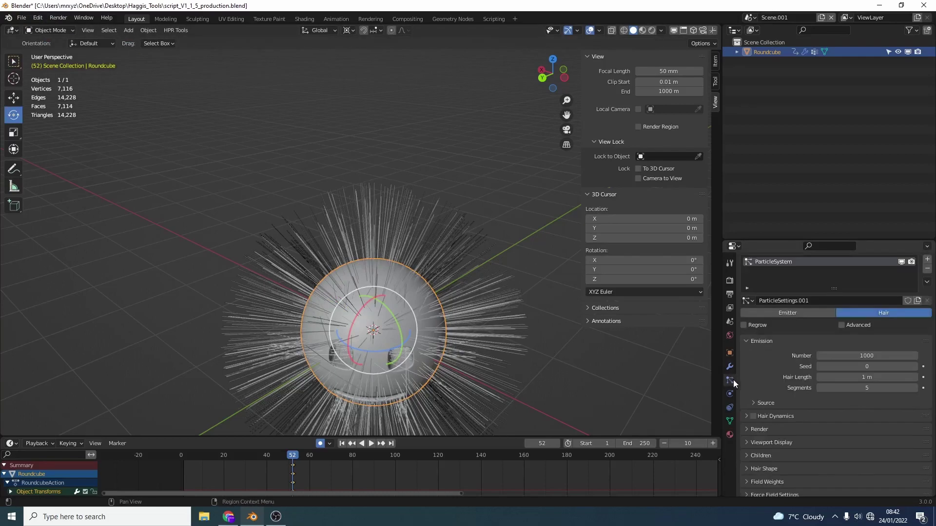
pyautogui.scroll(-5, 791, 401)
pyautogui.scroll(-2, 790, 401)
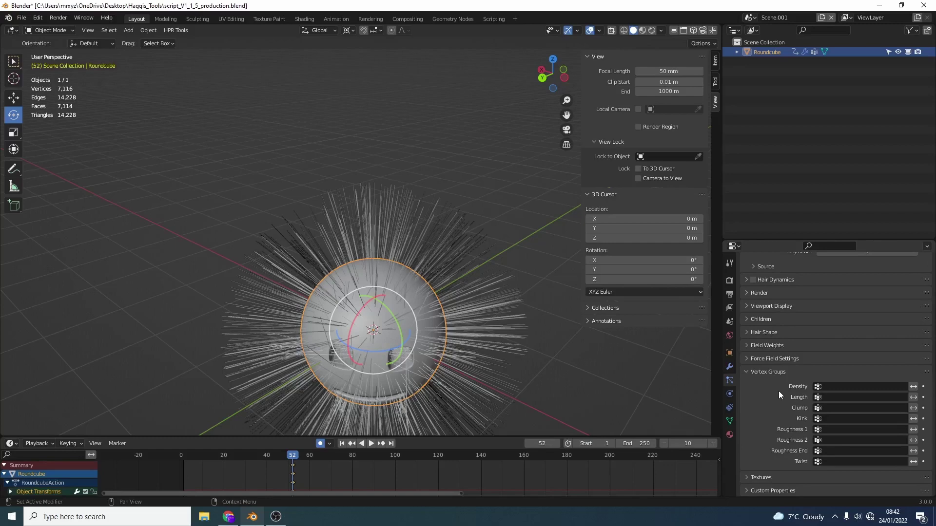
pyautogui.click(851, 386)
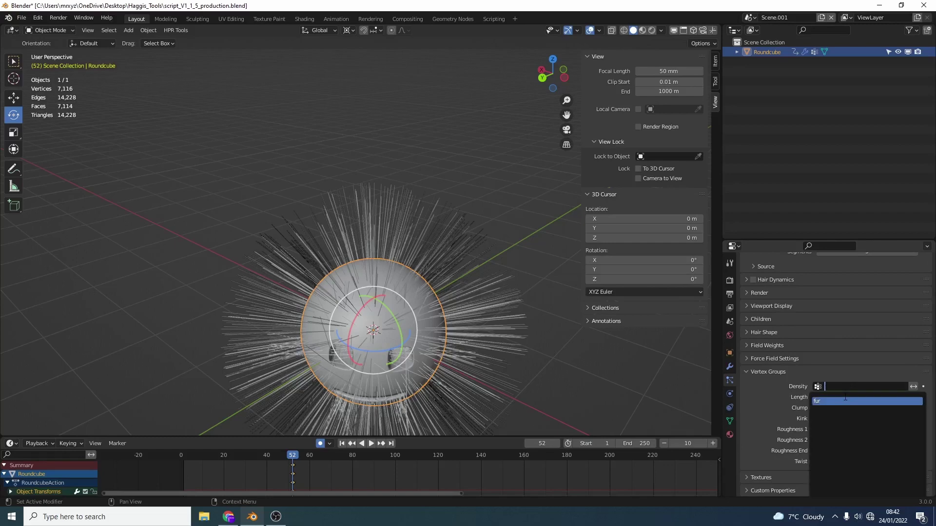
pyautogui.click(841, 400)
pyautogui.moveTo(544, 331); pyautogui.dragTo(534, 313, button='middle')
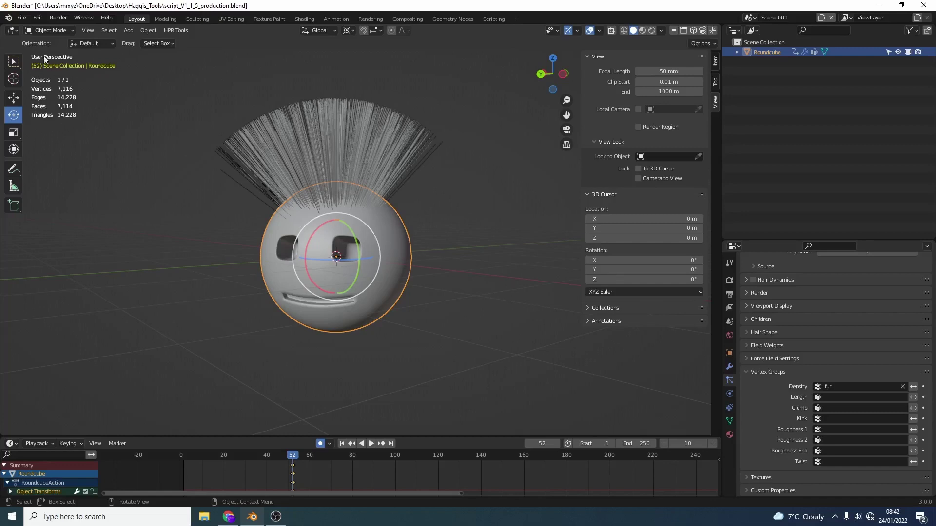
# In Weight Paint mode, drag a linear weight gradient upward across the sphere
pyautogui.click(59, 31)
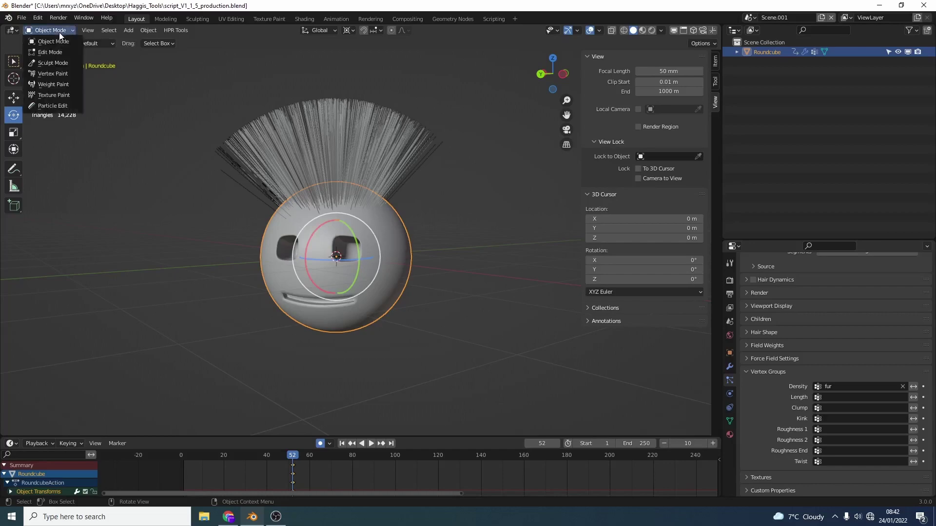
pyautogui.click(50, 84)
pyautogui.click(14, 129)
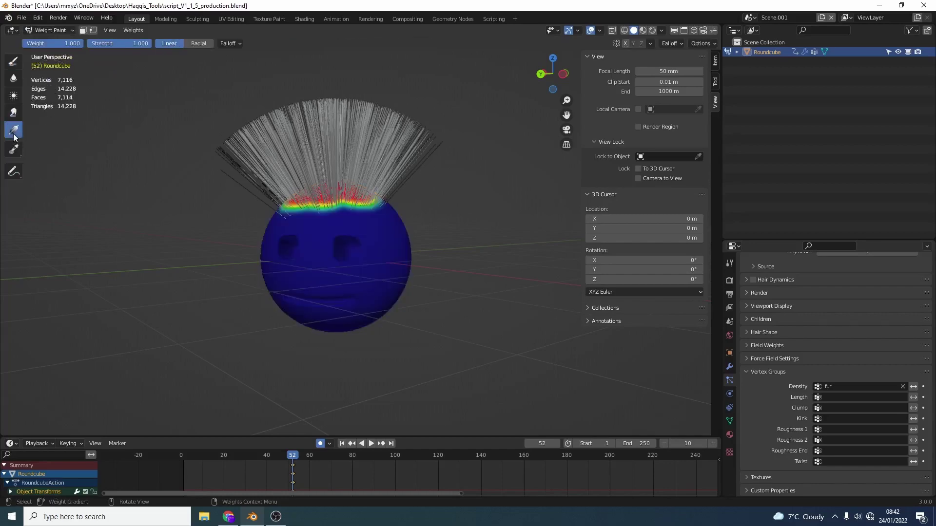
pyautogui.moveTo(326, 319); pyautogui.dragTo(327, 151)
pyautogui.moveTo(467, 244); pyautogui.dragTo(422, 226, button='middle')
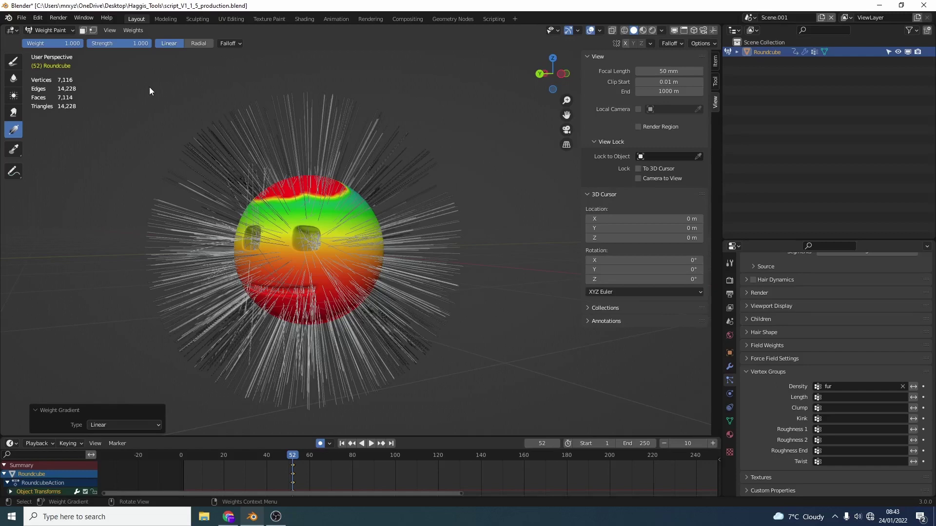
# Enter Edit Mode and select two faces inside the right eye socket
pyautogui.click(59, 30)
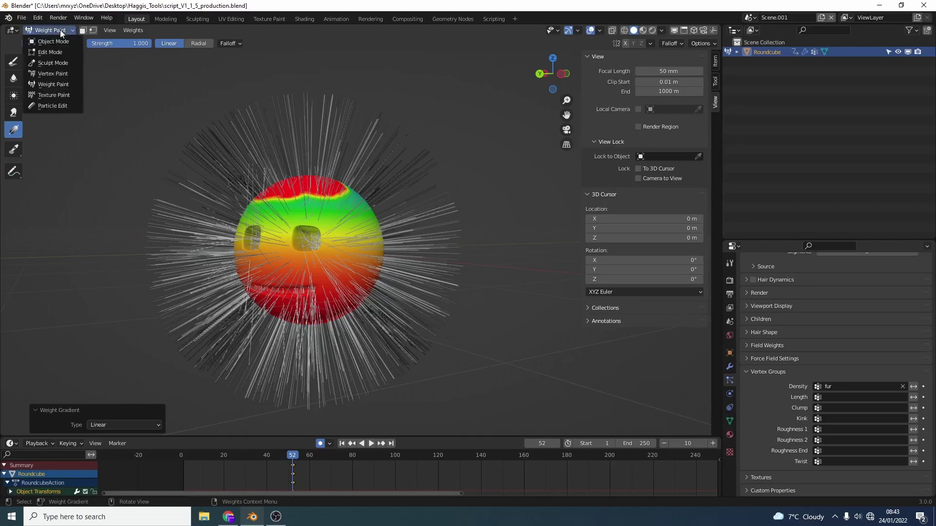
pyautogui.click(48, 51)
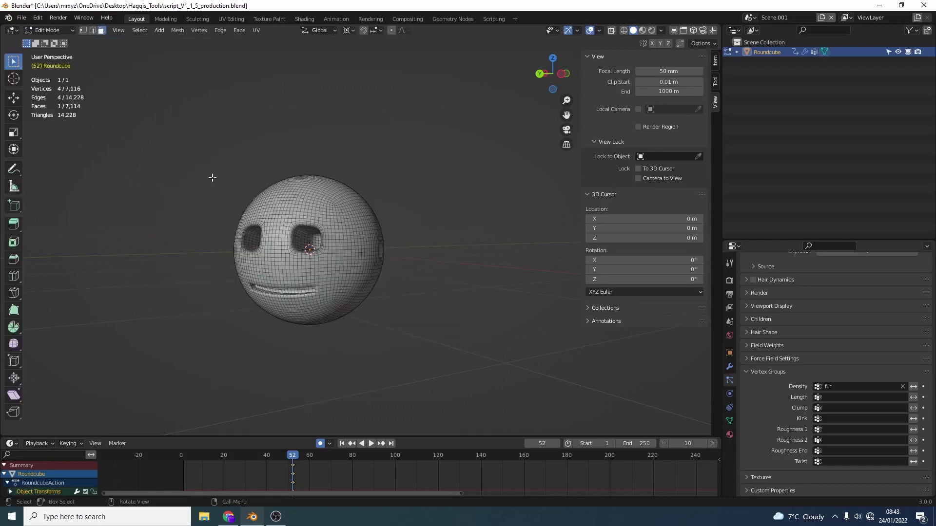
pyautogui.scroll(8, 378, 268)
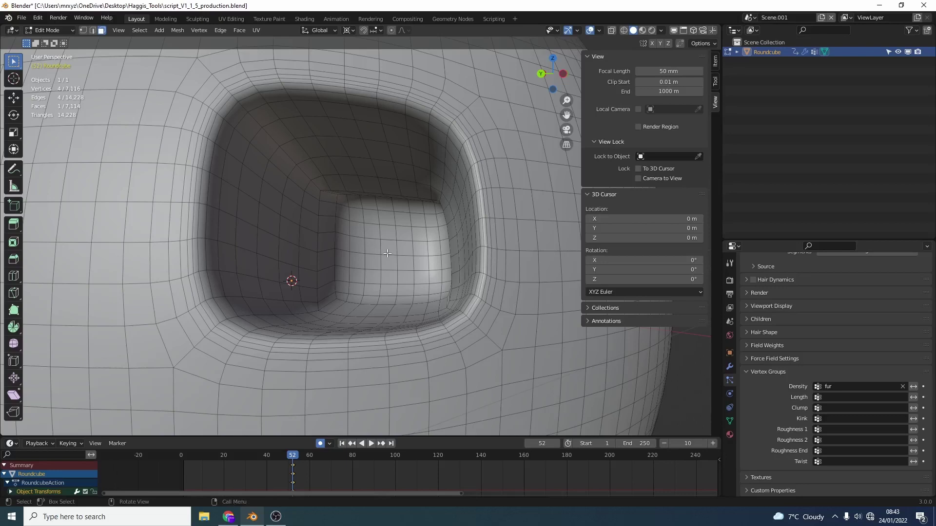
pyautogui.click(342, 274)
pyautogui.click(388, 249)
# Grow the face selection twice to cover the whole right eye socket
pyautogui.press('ctrl+KP_Add')
pyautogui.press('ctrl+KP_Add')
pyautogui.press('ctrl+KP_Add')
pyautogui.press('ctrl+KP_Add')
pyautogui.press('ctrl+KP_Add')
pyautogui.press('ctrl+KP_Add')
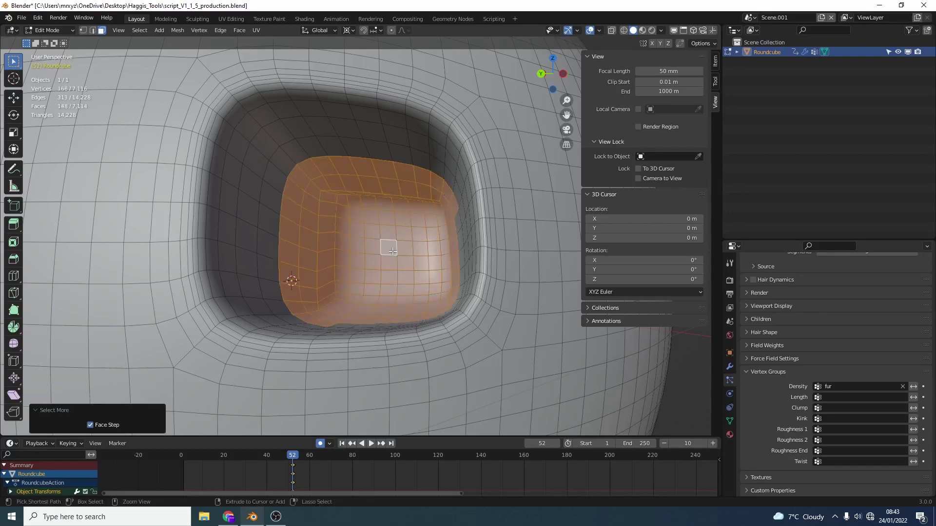
pyautogui.press('ctrl+KP_Add')
pyautogui.press('ctrl+KP_Add')
pyautogui.press('ctrl+KP_Add')
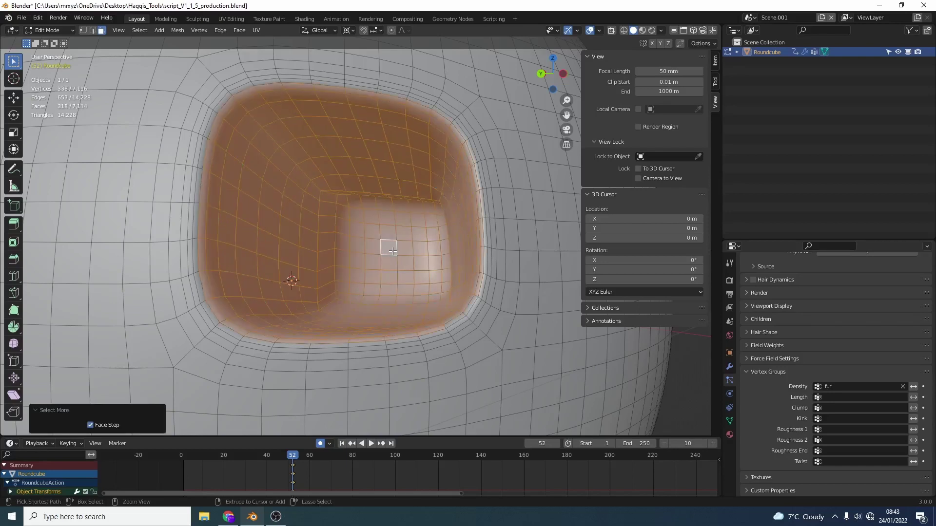
pyautogui.scroll(-8, 393, 251)
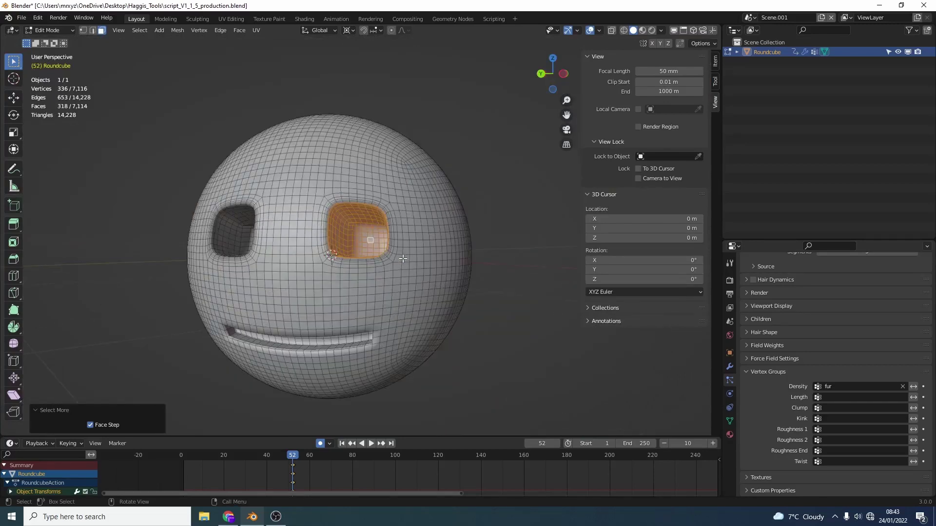
pyautogui.click(203, 30)
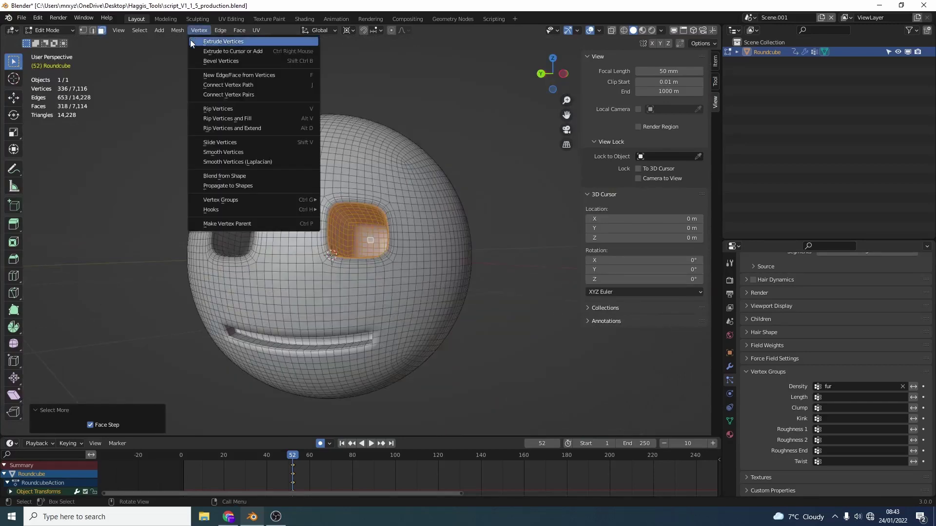
pyautogui.moveTo(254, 203)
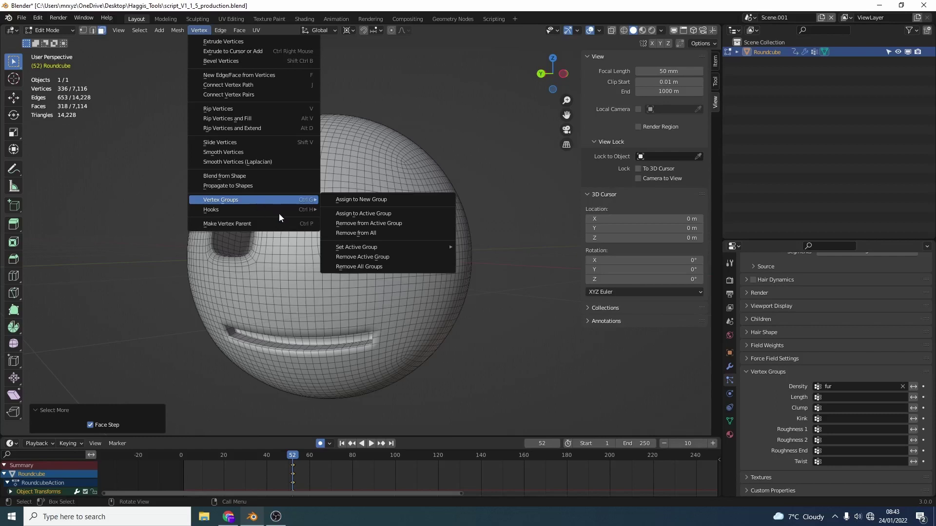
# Remove the right-eye vertices from the fur group and return to Object Mode to check the hair
pyautogui.click(345, 220)
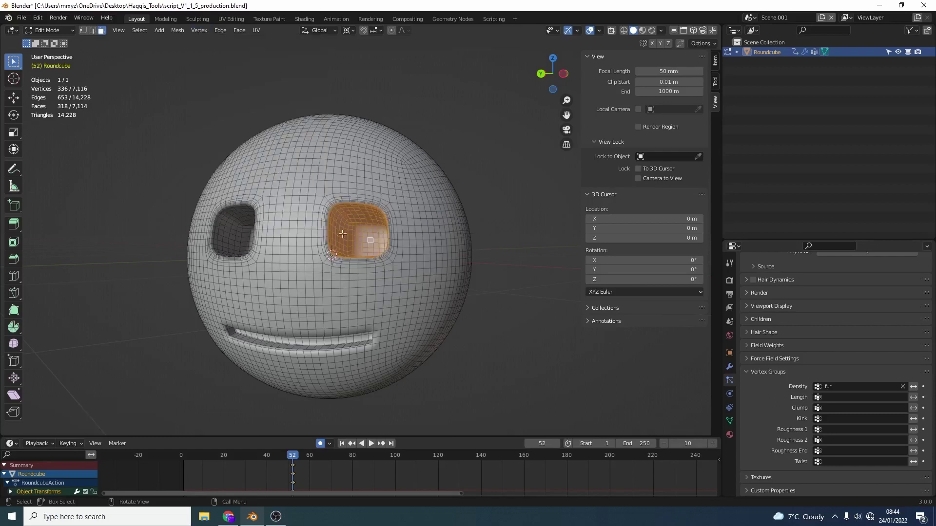
pyautogui.click(46, 30)
pyautogui.click(46, 41)
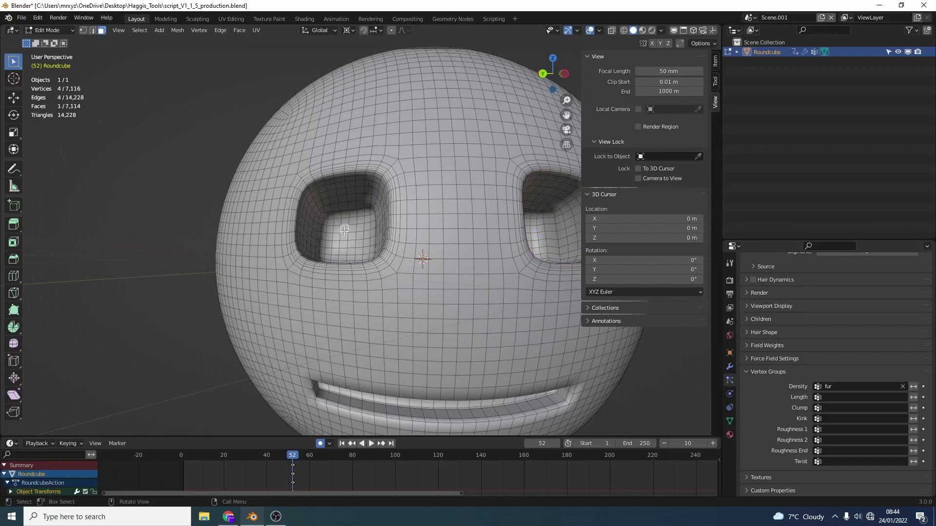
# Grow the selection twice to cover the whole left eye socket
pyautogui.press('ctrl+KP_Add')
pyautogui.press('ctrl+KP_Add')
pyautogui.press('ctrl+KP_Add')
pyautogui.press('ctrl+KP_Add')
pyautogui.press('ctrl+KP_Add')
pyautogui.press('ctrl+KP_Add')
pyautogui.press('ctrl+KP_Add')
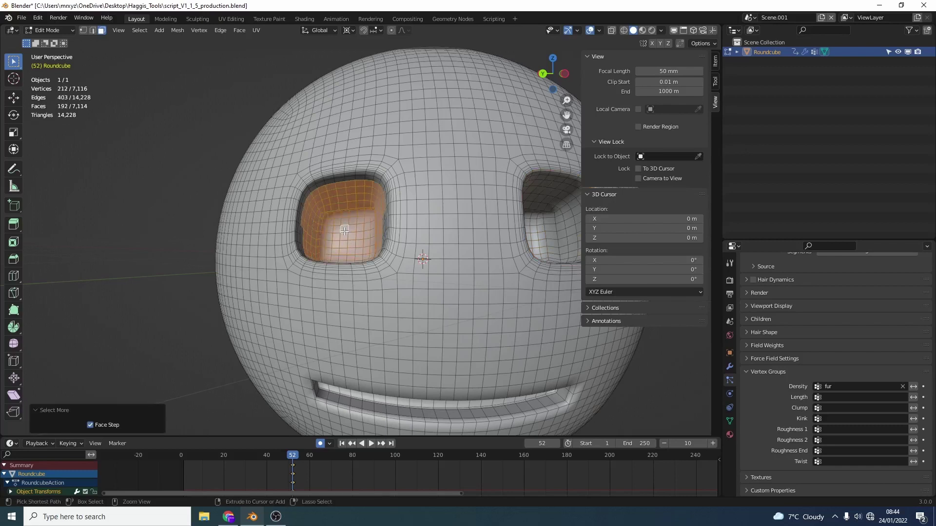
pyautogui.press('ctrl+KP_Add')
pyautogui.press('ctrl+KP_Add')
pyautogui.press('ctrl+KP_Add')
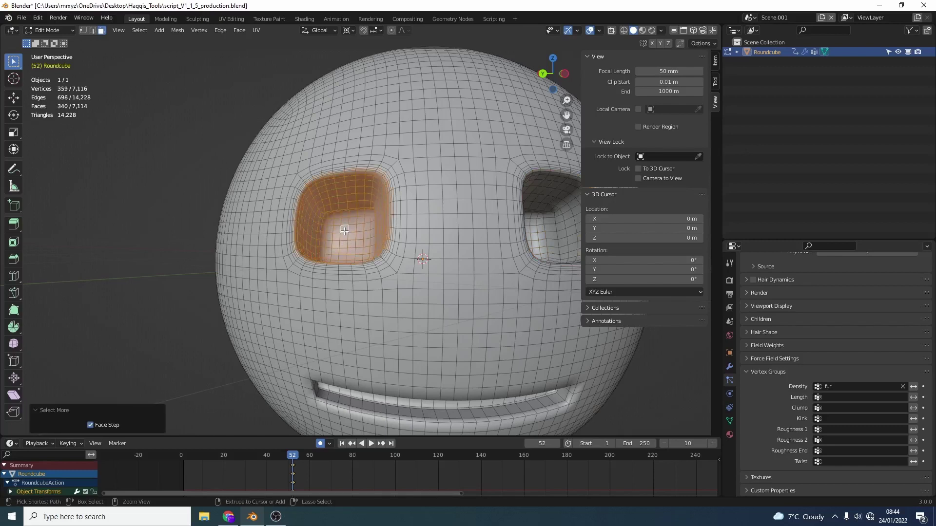
pyautogui.click(203, 31)
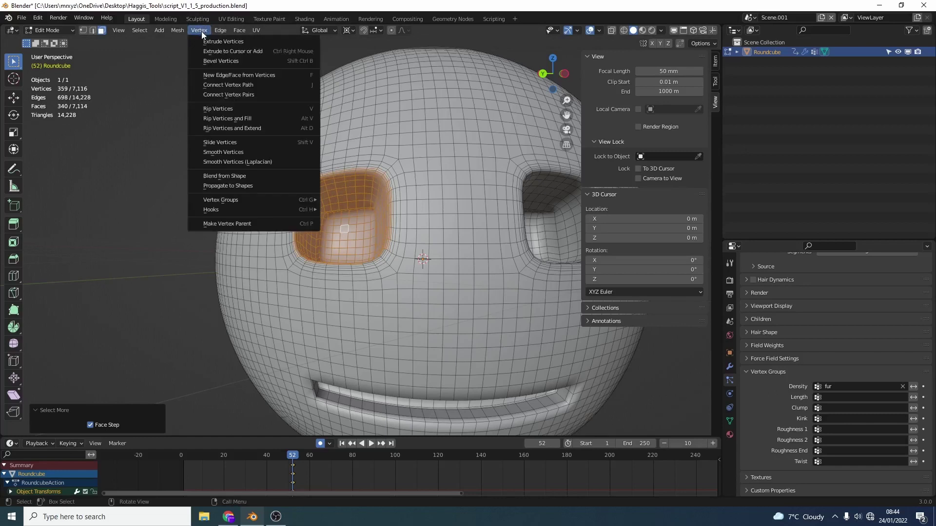
pyautogui.moveTo(280, 200)
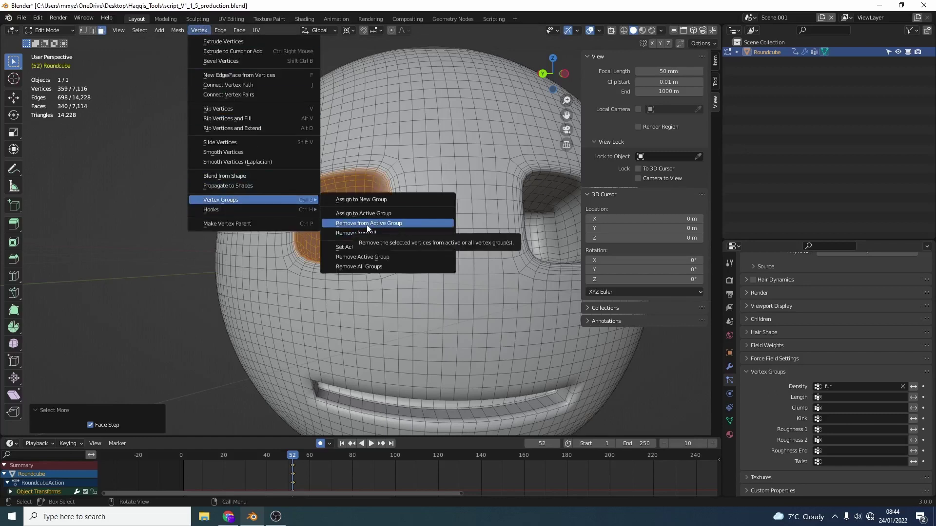
# Remove the left-eye vertices from the fur group and return to Object Mode
pyautogui.click(402, 219)
pyautogui.click(48, 27)
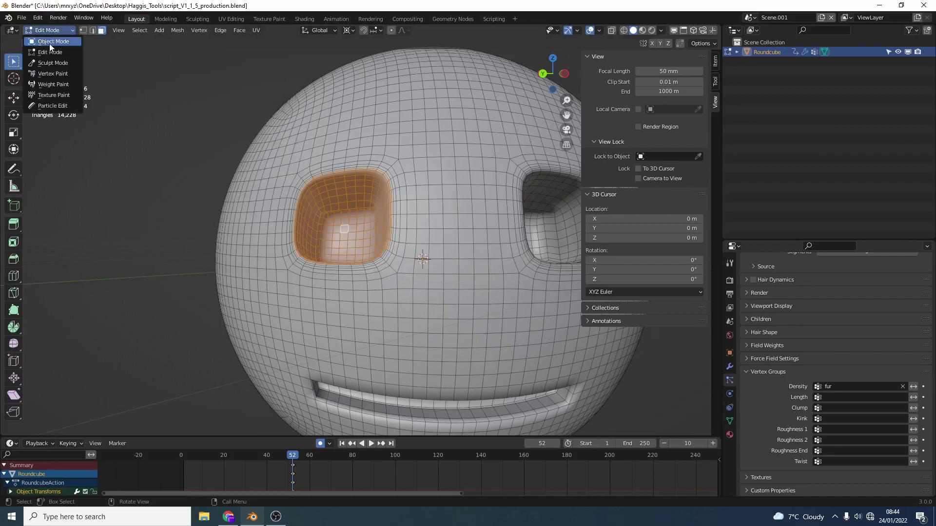
pyautogui.click(49, 43)
# Orbit the view to inspect the hair on the smiley from the front
pyautogui.scroll(-4, 258, 234)
pyautogui.moveTo(282, 248); pyautogui.dragTo(373, 237, button='middle')
pyautogui.scroll(3, 367, 236)
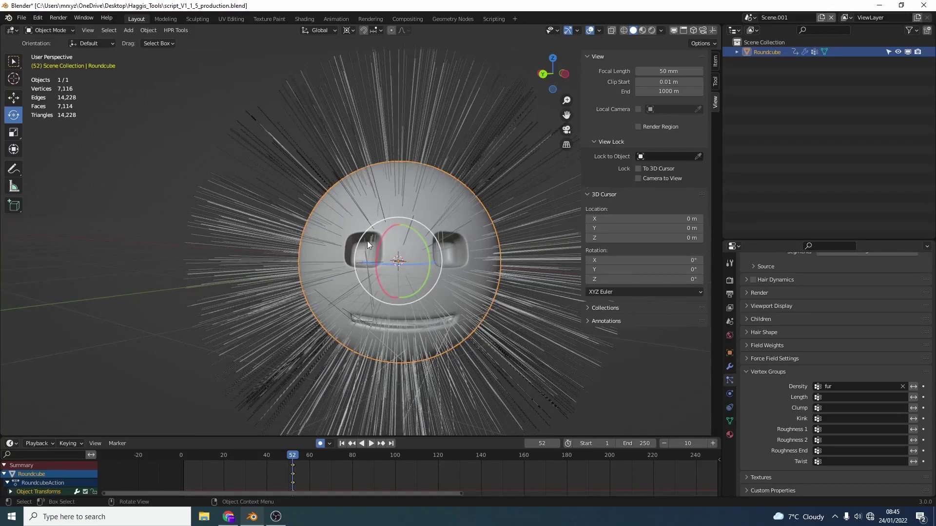
pyautogui.moveTo(371, 265); pyautogui.dragTo(373, 271, button='middle')
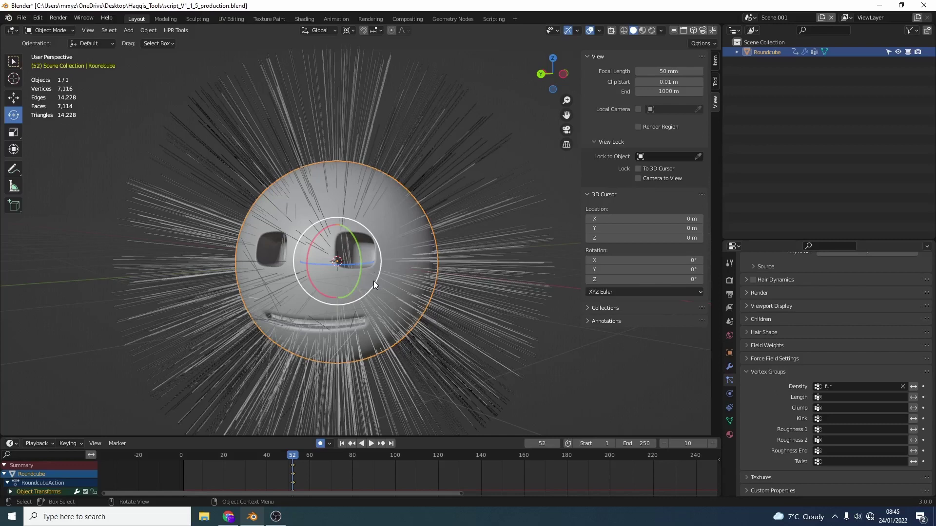
pyautogui.click(58, 30)
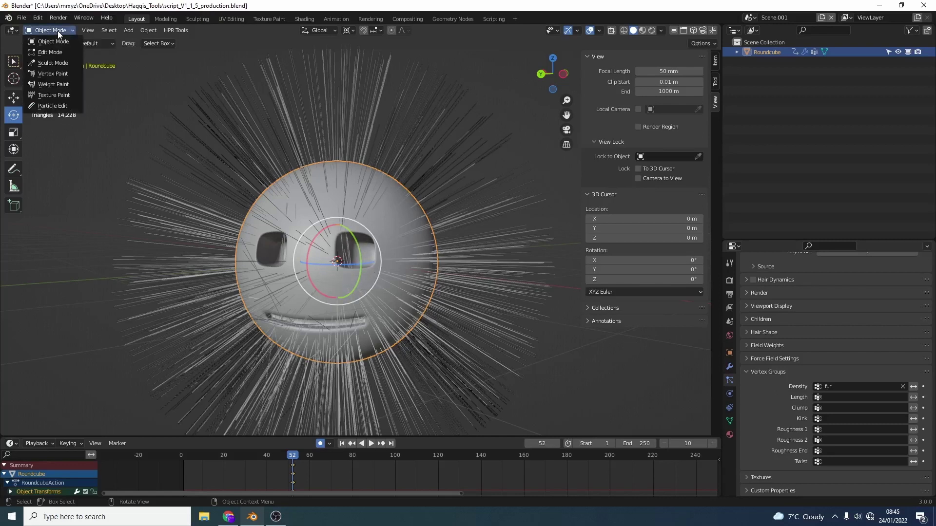
# Enter Particle Edit mode and try the Smooth and Puff hair brushes
pyautogui.click(61, 106)
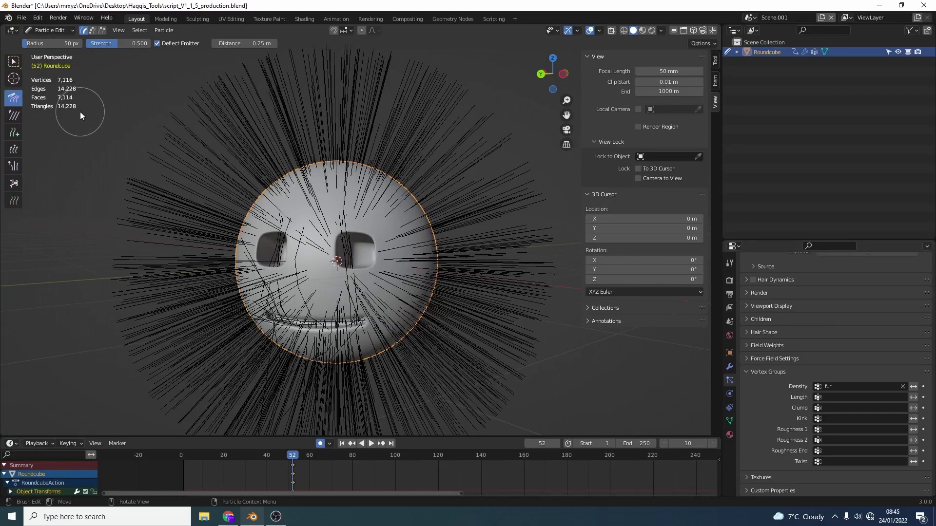
pyautogui.keyDown('shift'); pyautogui.moveTo(317, 262); pyautogui.dragTo(345, 275, button='middle'); pyautogui.keyUp('shift')
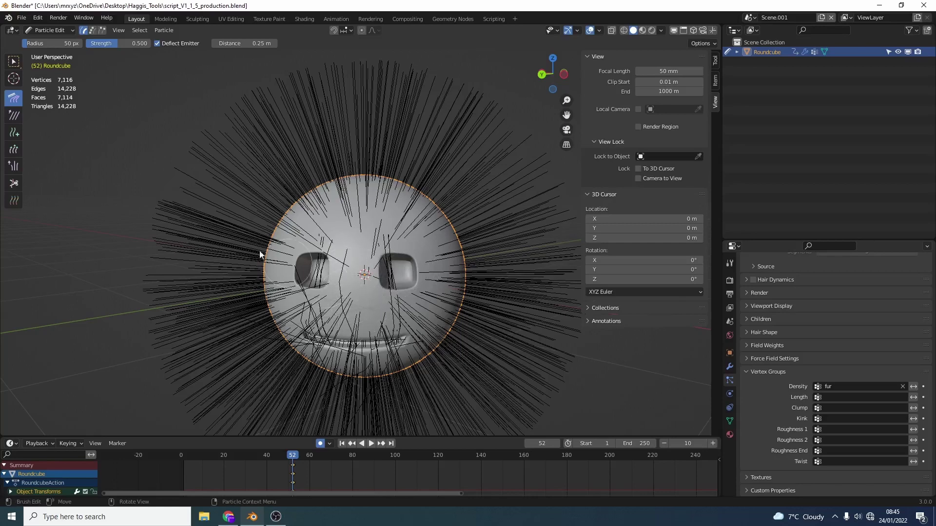
pyautogui.click(16, 119)
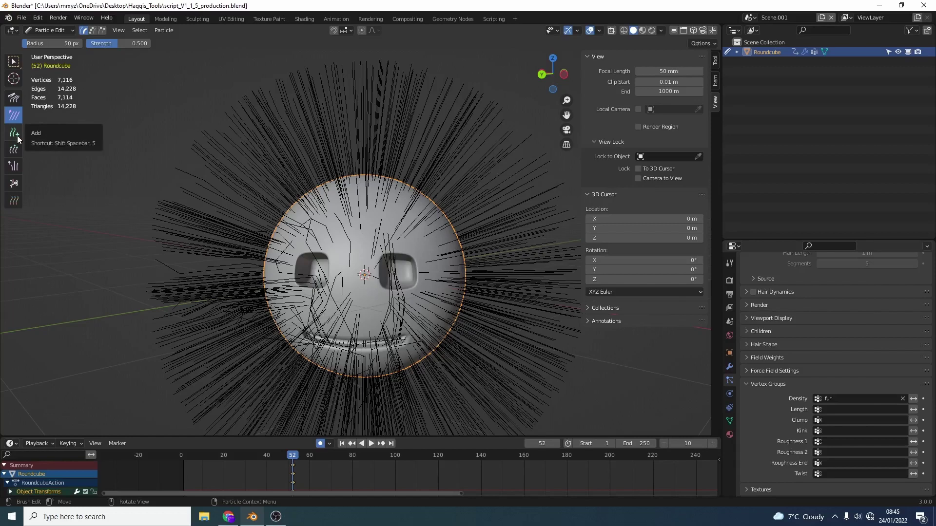
pyautogui.click(14, 169)
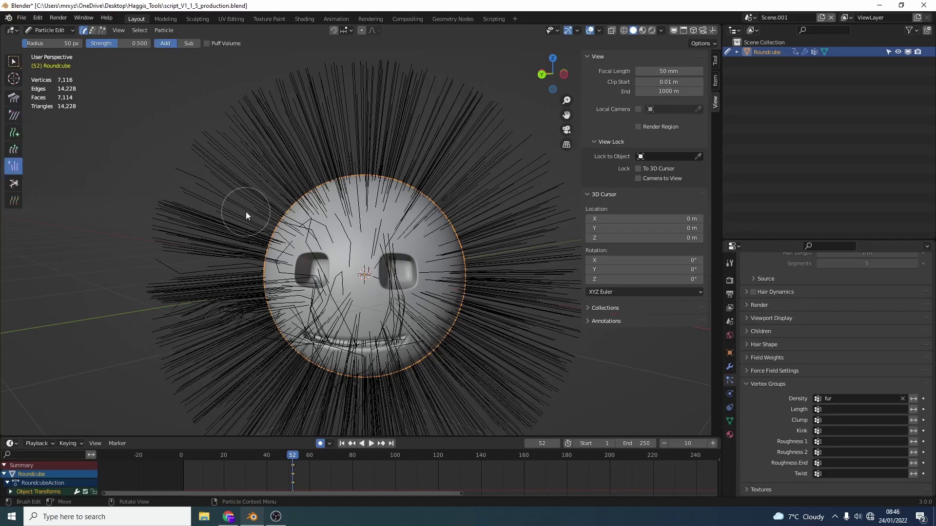
# Comb the hair strands around the sphere with a 154 px Comb brush
pyautogui.hotkey('shift', 'space')
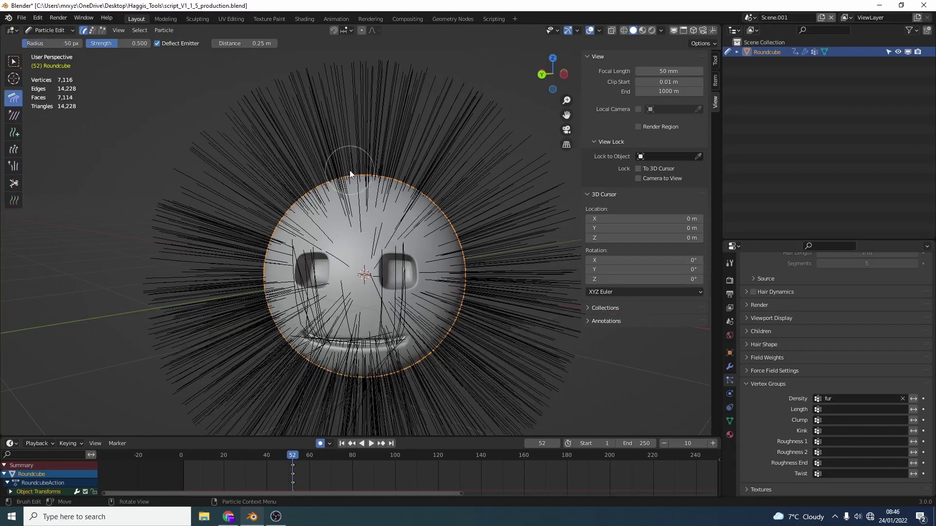
pyautogui.press('f')
pyautogui.click(347, 163)
pyautogui.moveTo(347, 163)
pyautogui.mouseDown()
pyautogui.moveTo(218, 126)
pyautogui.moveTo(180, 150)
pyautogui.moveTo(316, 207)
pyautogui.moveTo(159, 89)
pyautogui.moveTo(231, 226)
pyautogui.moveTo(393, 169)
pyautogui.moveTo(367, 133)
pyautogui.moveTo(568, 144)
pyautogui.moveTo(487, 197)
pyautogui.moveTo(447, 191)
pyautogui.moveTo(558, 199)
pyautogui.moveTo(508, 263)
pyautogui.moveTo(457, 253)
pyautogui.moveTo(576, 342)
pyautogui.moveTo(588, 369)
pyautogui.moveTo(560, 348)
pyautogui.moveTo(498, 350)
pyautogui.moveTo(491, 340)
pyautogui.moveTo(546, 380)
pyautogui.mouseUp()
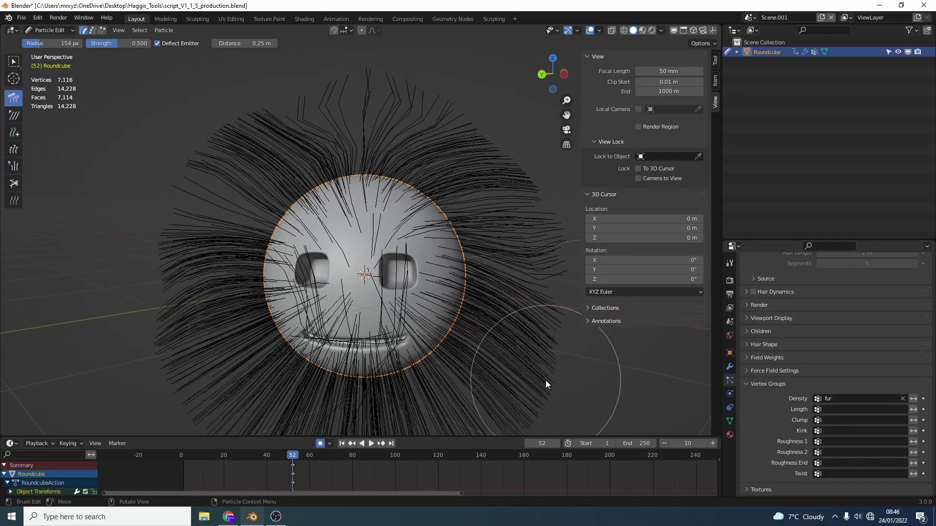
# Switch back to Object Mode to view the combed fur
pyautogui.click(48, 30)
pyautogui.click(51, 37)
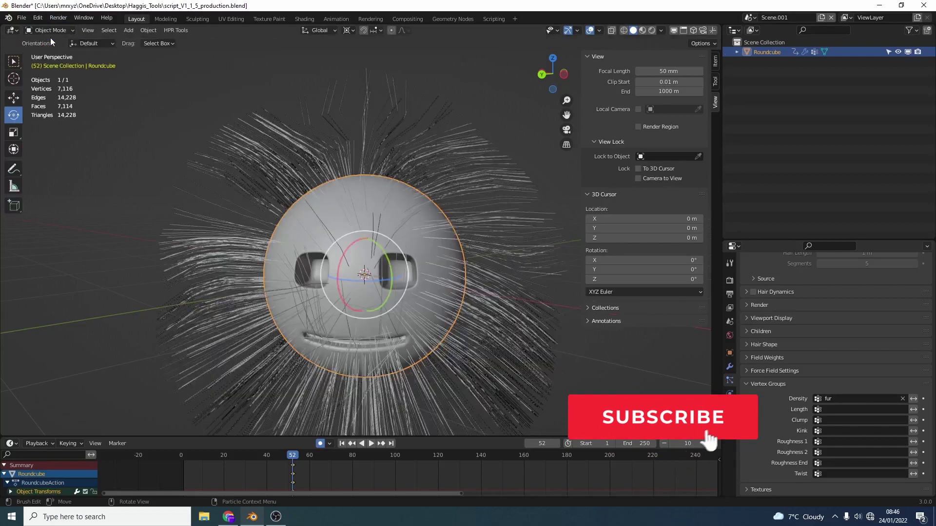